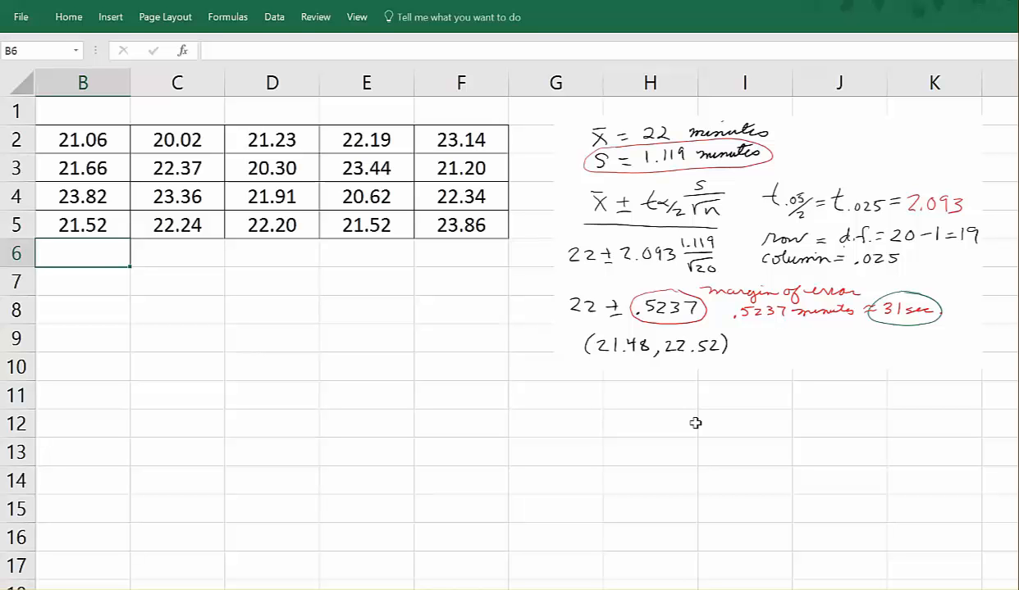
# Calculate the mean of the data in B2:F5 in cell C7 with the statistical AVERAGE function
pyautogui.click(160, 286)
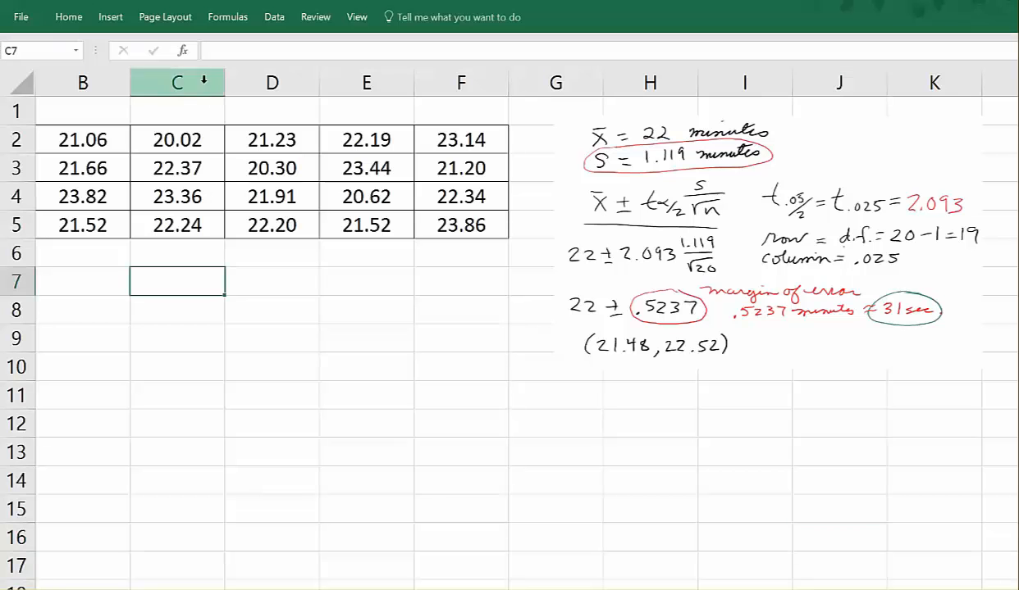
pyautogui.click(183, 52)
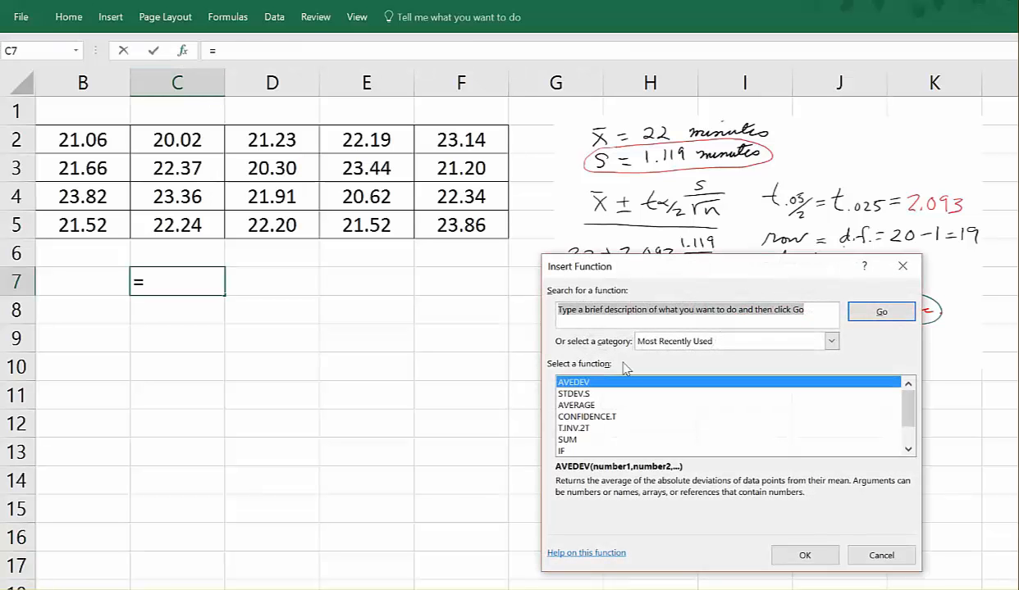
pyautogui.click(831, 341)
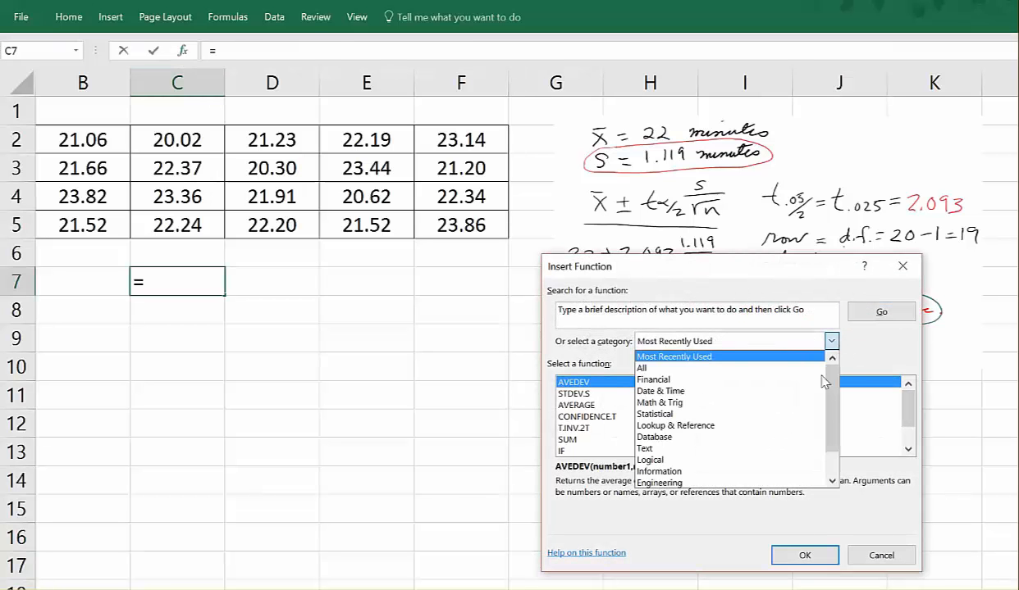
pyautogui.click(738, 414)
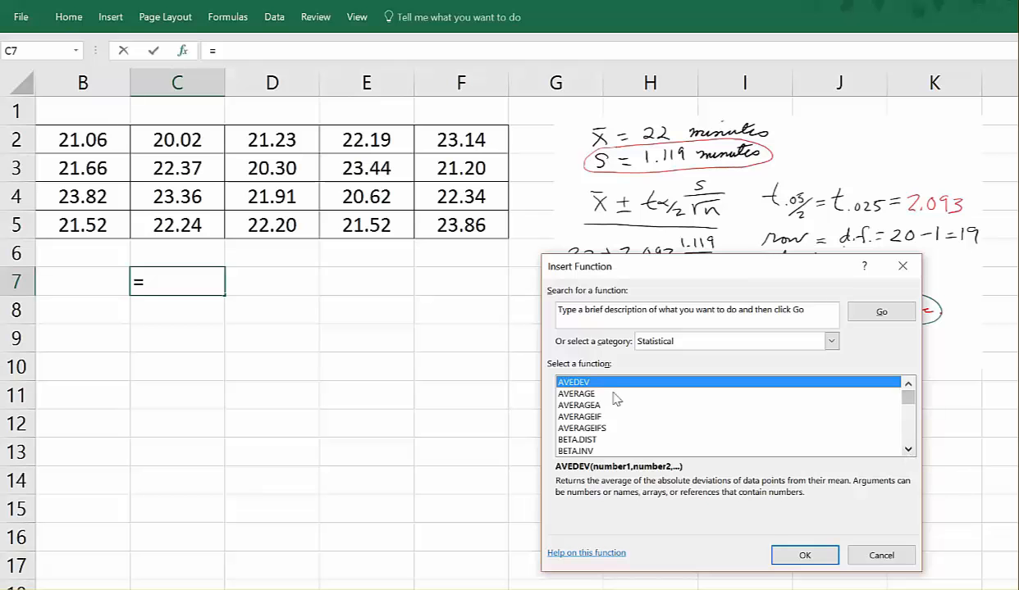
pyautogui.click(574, 394)
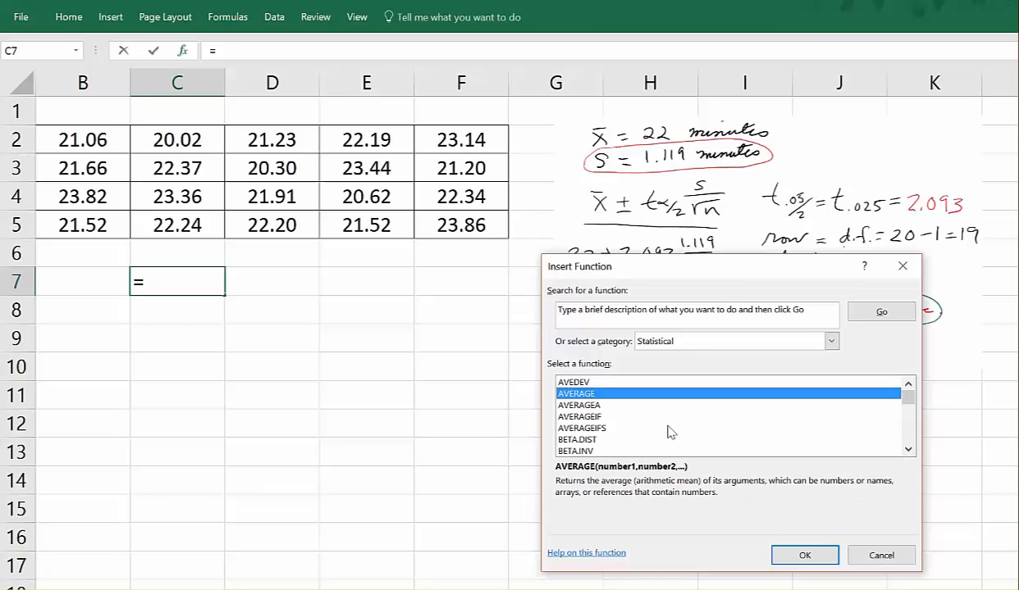
pyautogui.click(803, 556)
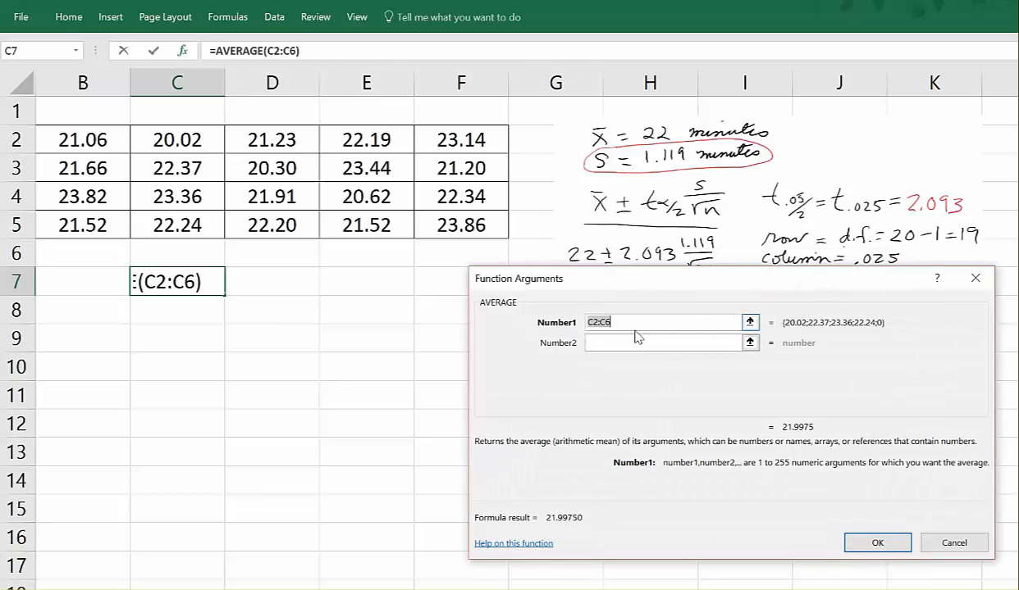
pyautogui.moveTo(72, 139); pyautogui.dragTo(443, 214)
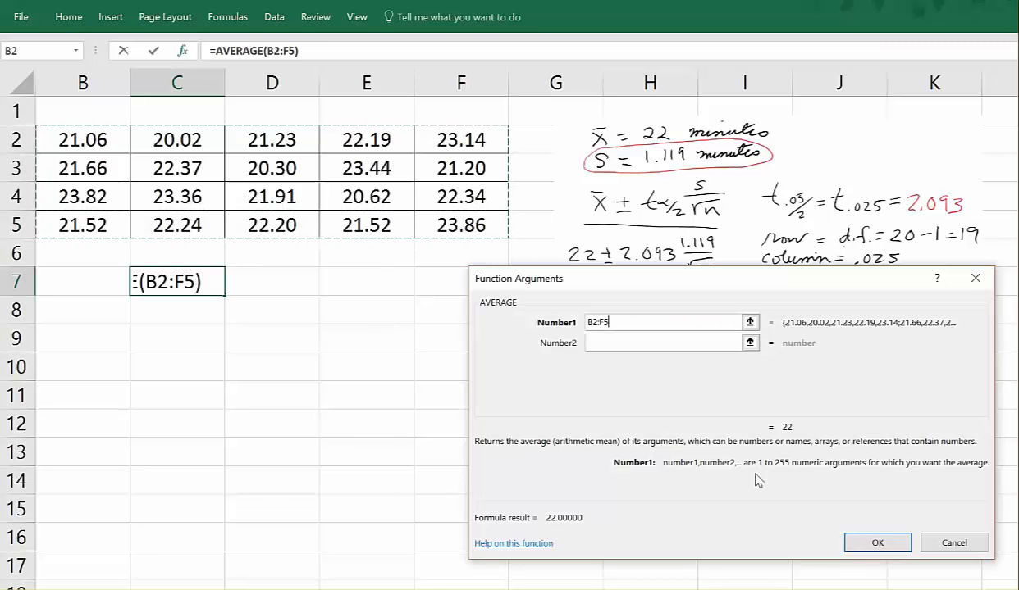
pyautogui.click(872, 542)
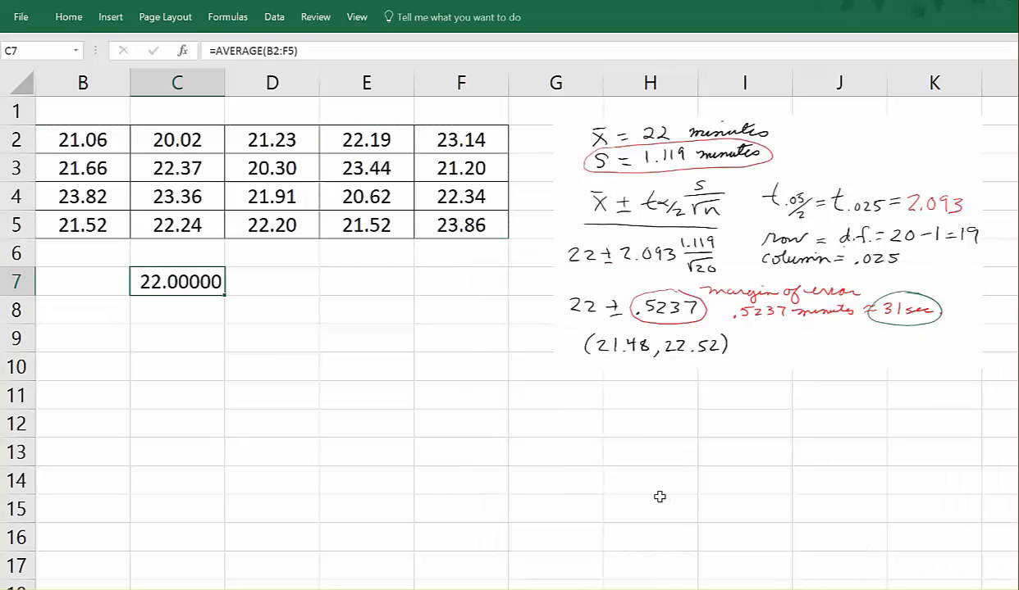
# Calculate the sample standard deviation of B2:F5 in cell C8 with the STDEV.S function
pyautogui.click(218, 310)
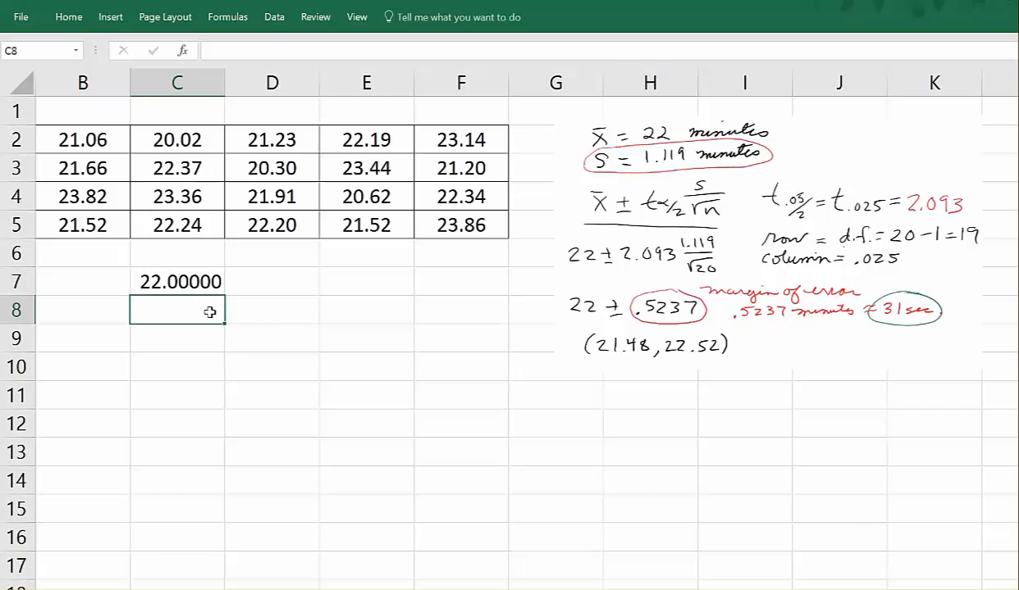
pyautogui.click(183, 52)
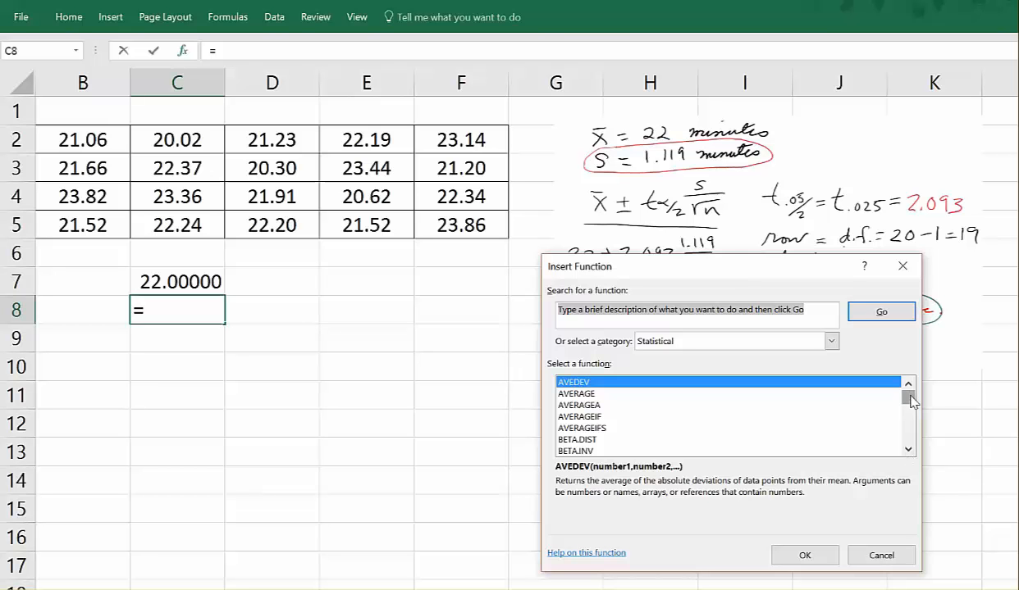
pyautogui.moveTo(909, 398); pyautogui.dragTo(909, 431)
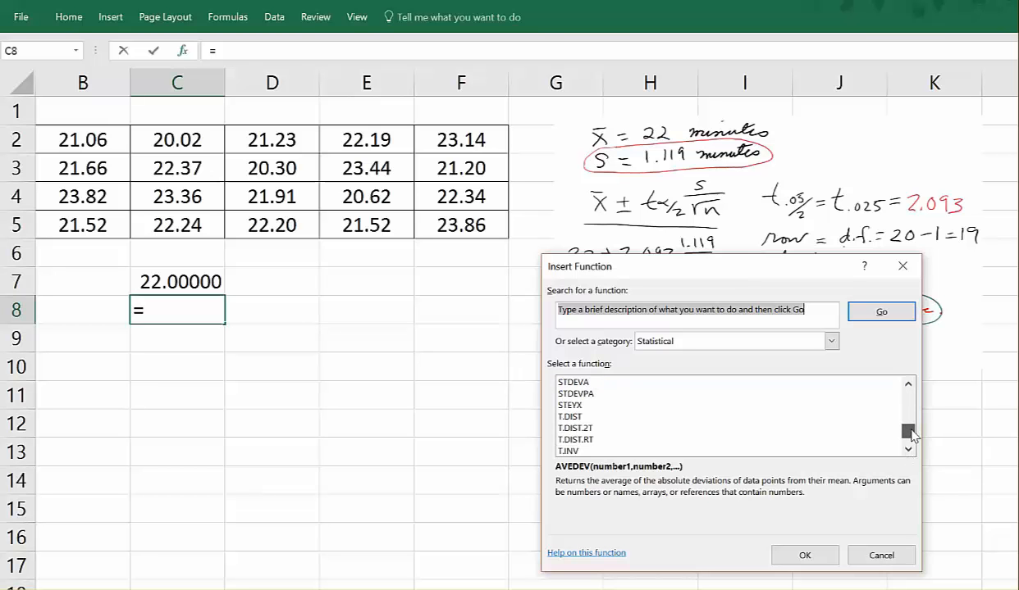
pyautogui.click(908, 384)
pyautogui.click(908, 383)
pyautogui.click(908, 384)
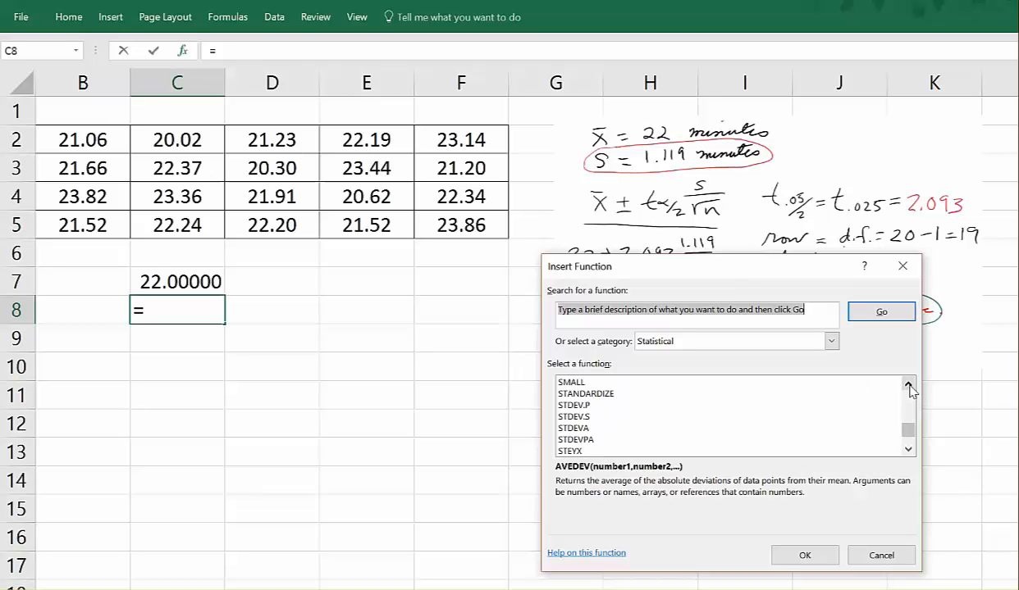
pyautogui.click(577, 417)
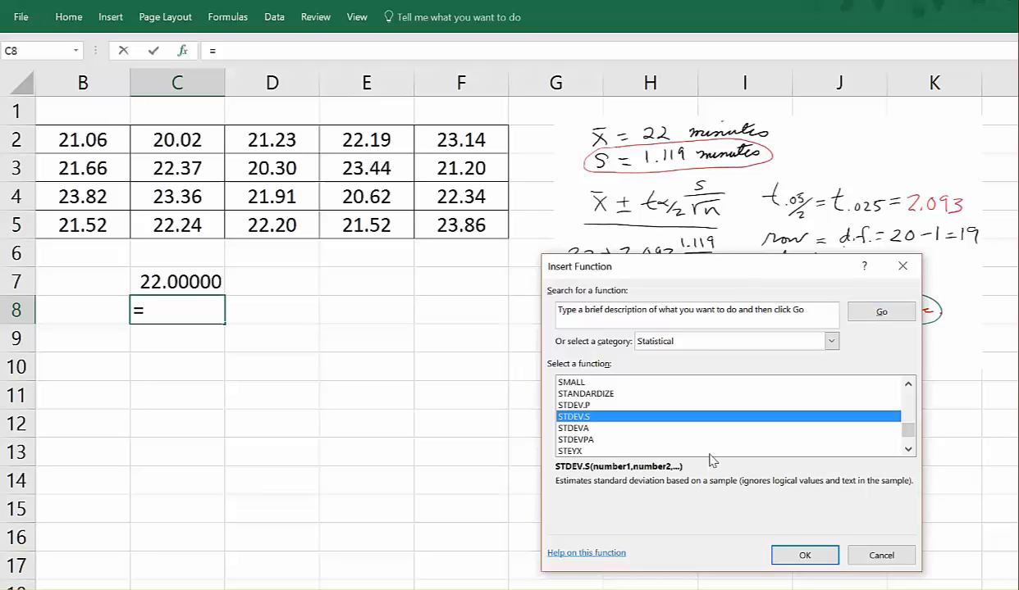
pyautogui.click(806, 556)
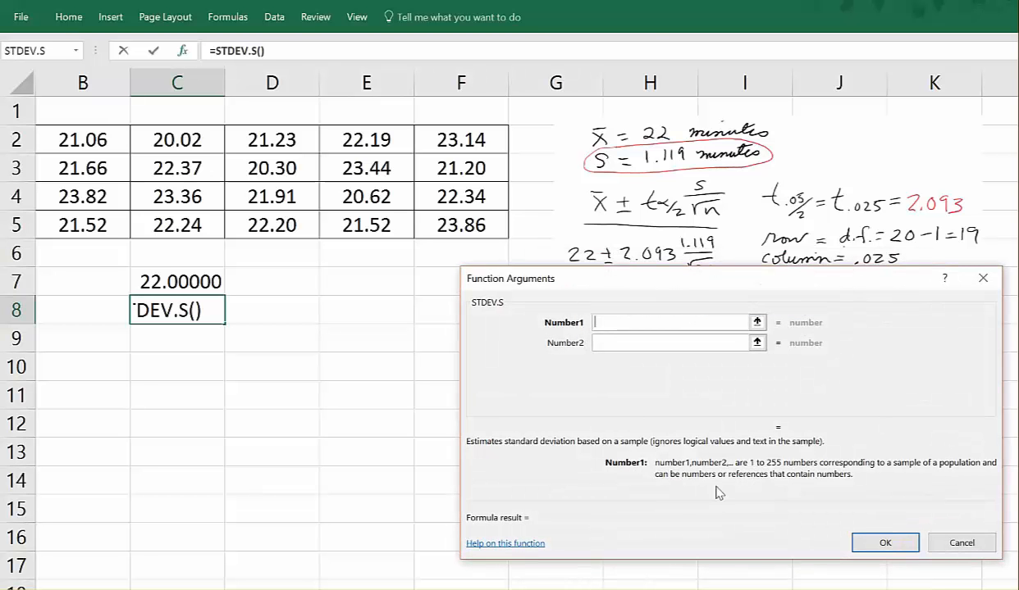
pyautogui.moveTo(73, 140); pyautogui.dragTo(433, 224)
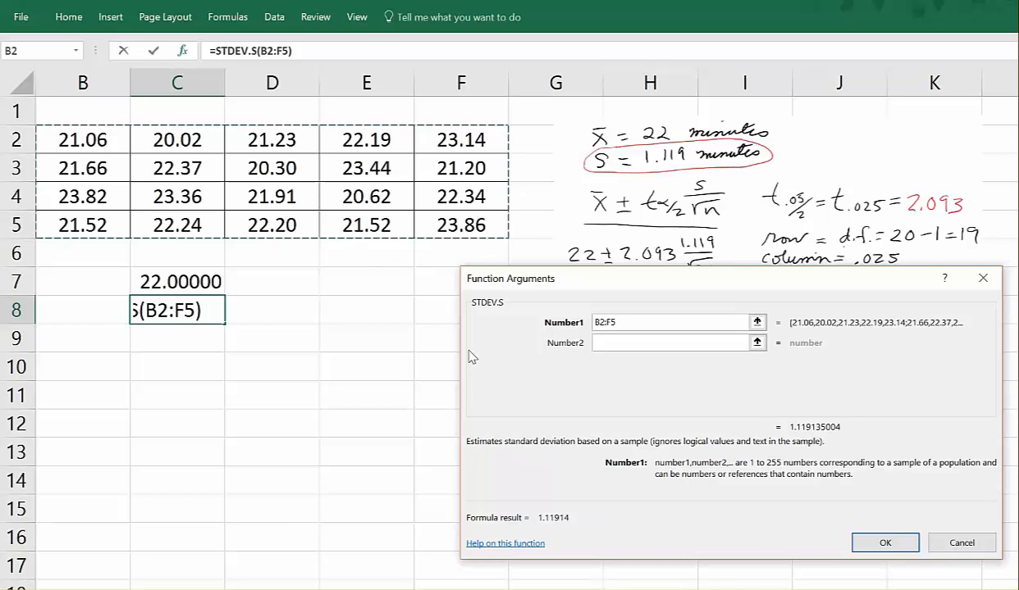
pyautogui.click(875, 545)
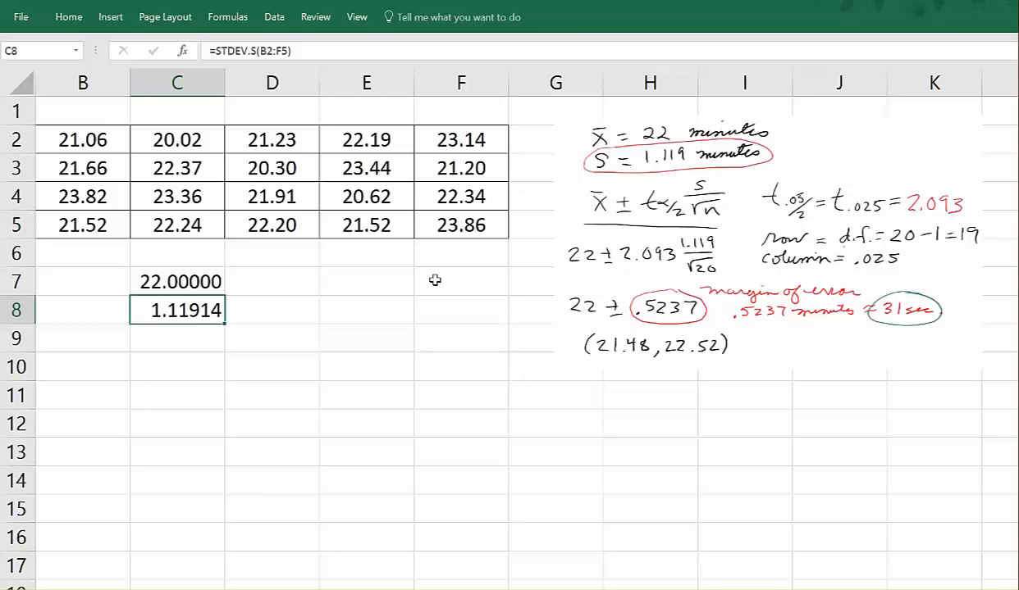
# Calculate the two-tailed t value in cell C9 with T.INV.2T, using probability .05 and 19 degrees of freedom
pyautogui.click(163, 328)
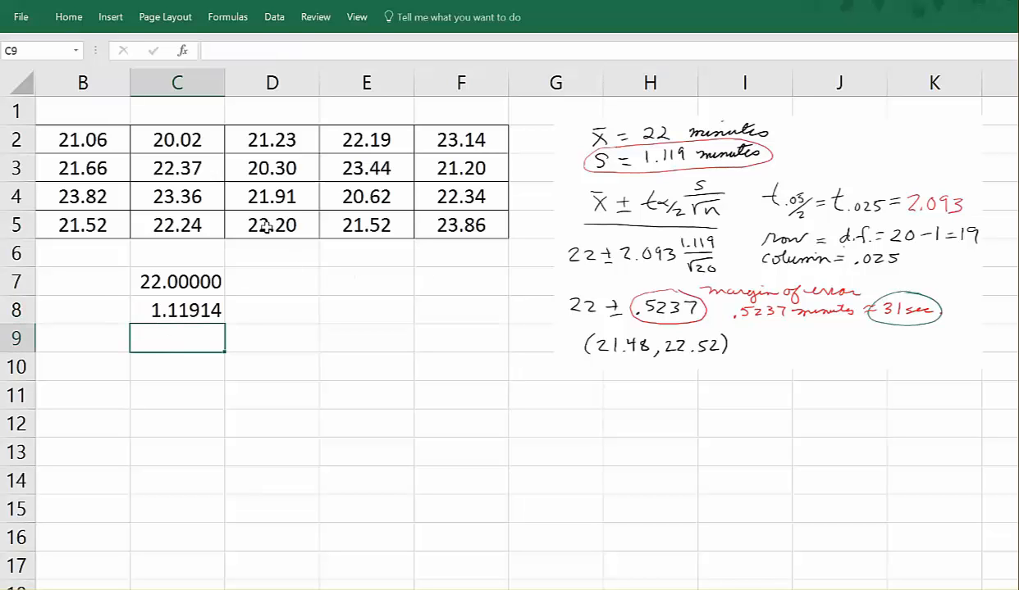
pyautogui.click(183, 51)
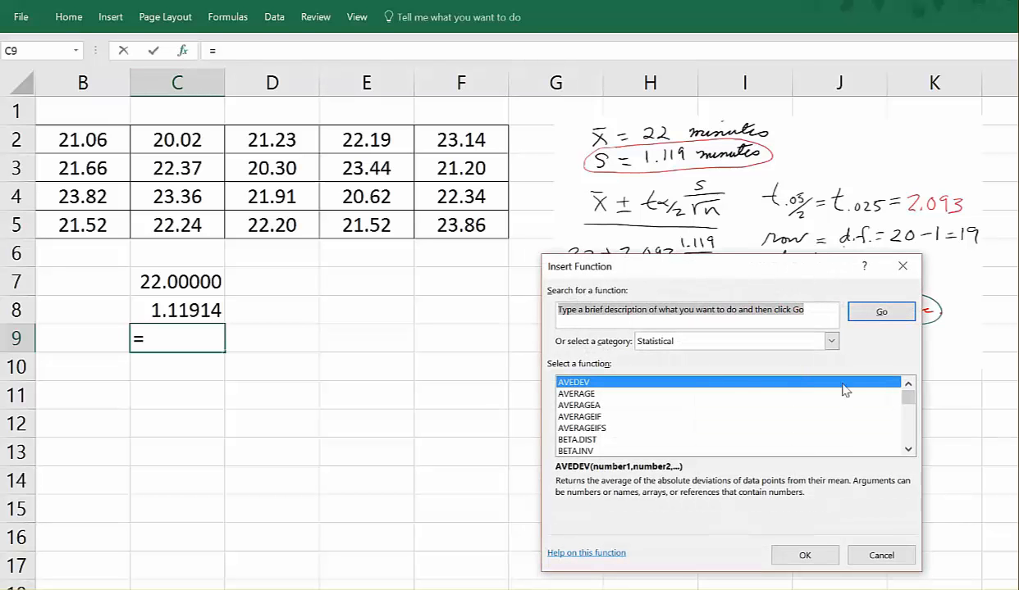
pyautogui.click(908, 449)
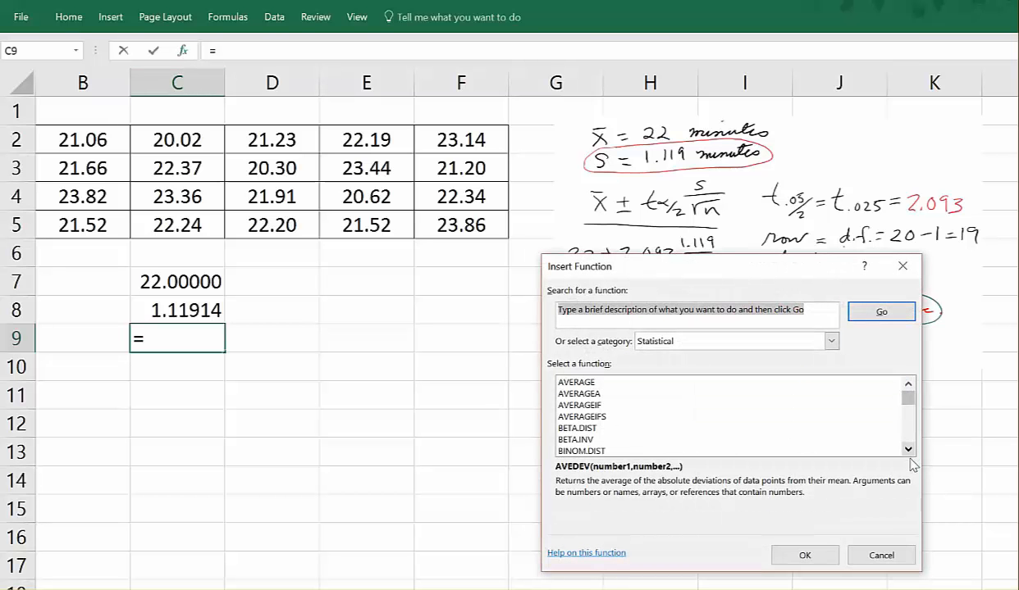
pyautogui.moveTo(908, 398); pyautogui.dragTo(917, 437)
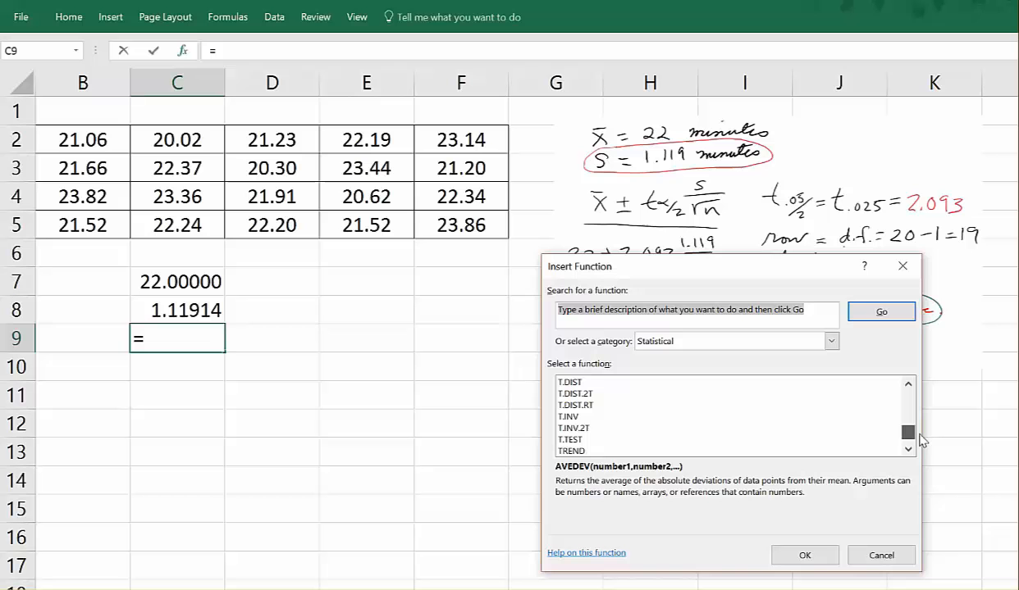
pyautogui.click(577, 429)
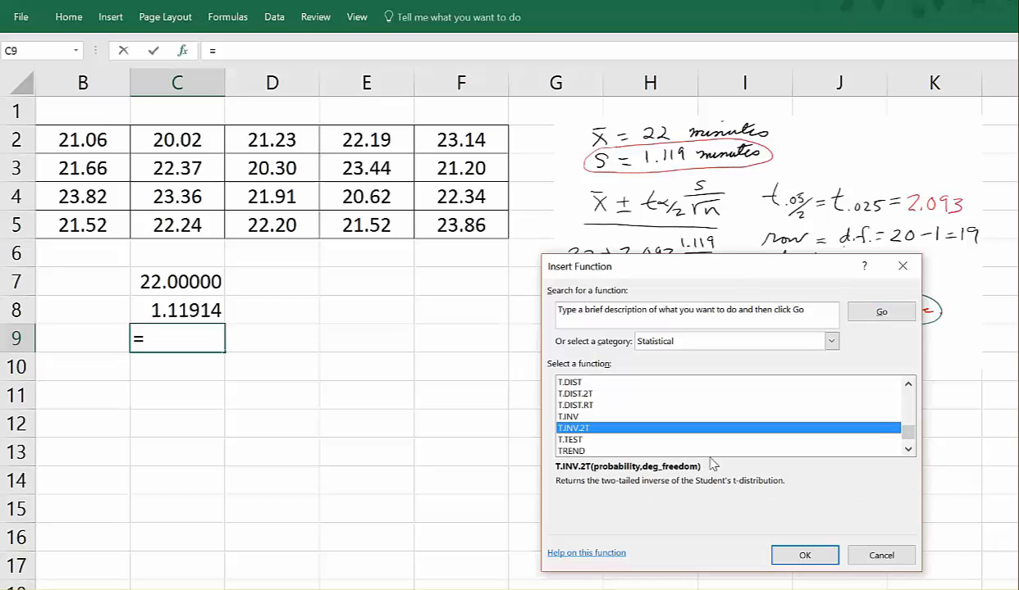
pyautogui.click(804, 557)
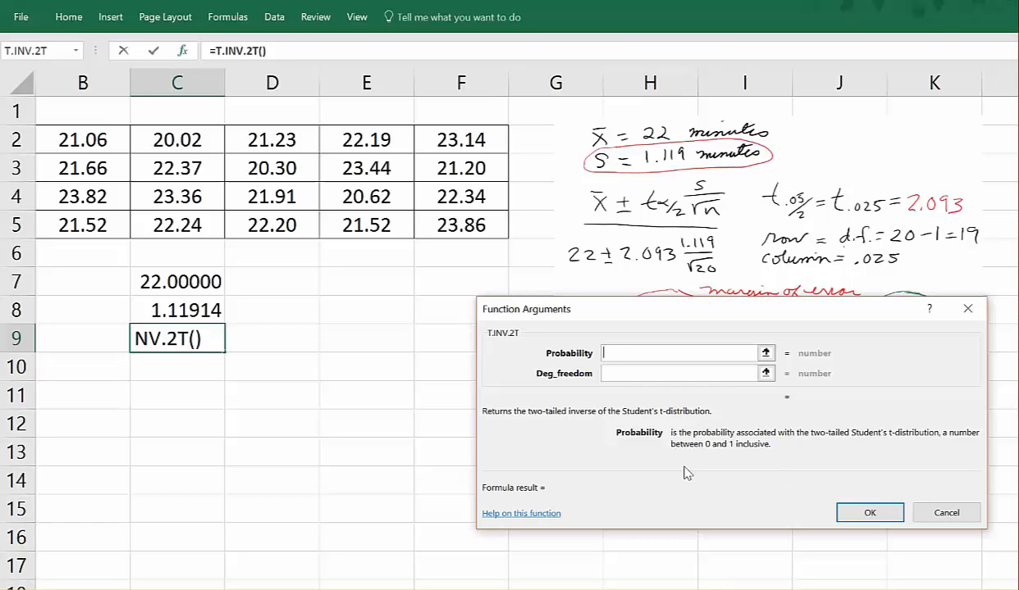
pyautogui.write('.05')
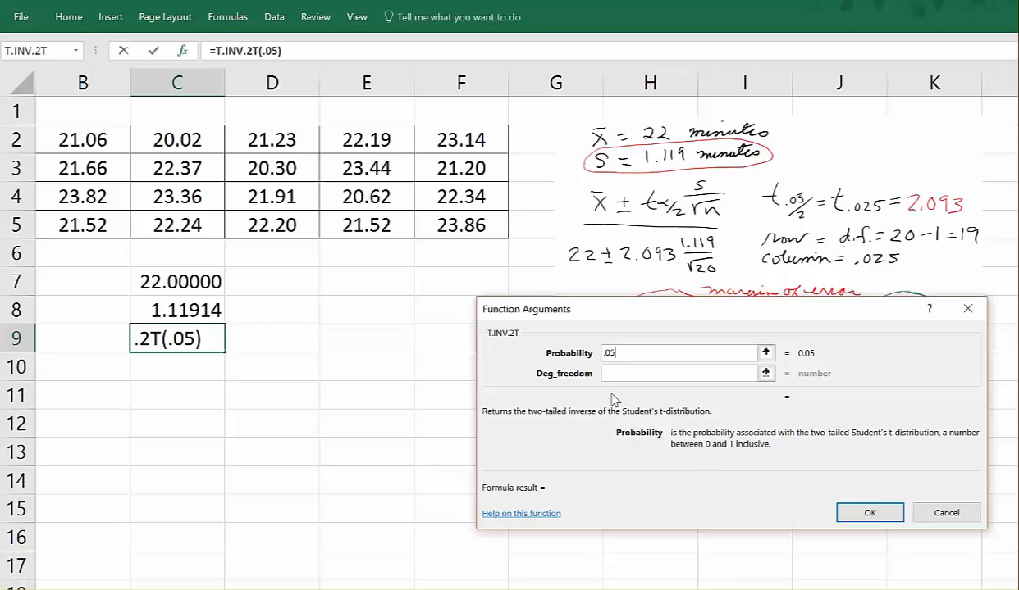
pyautogui.press('Tab')
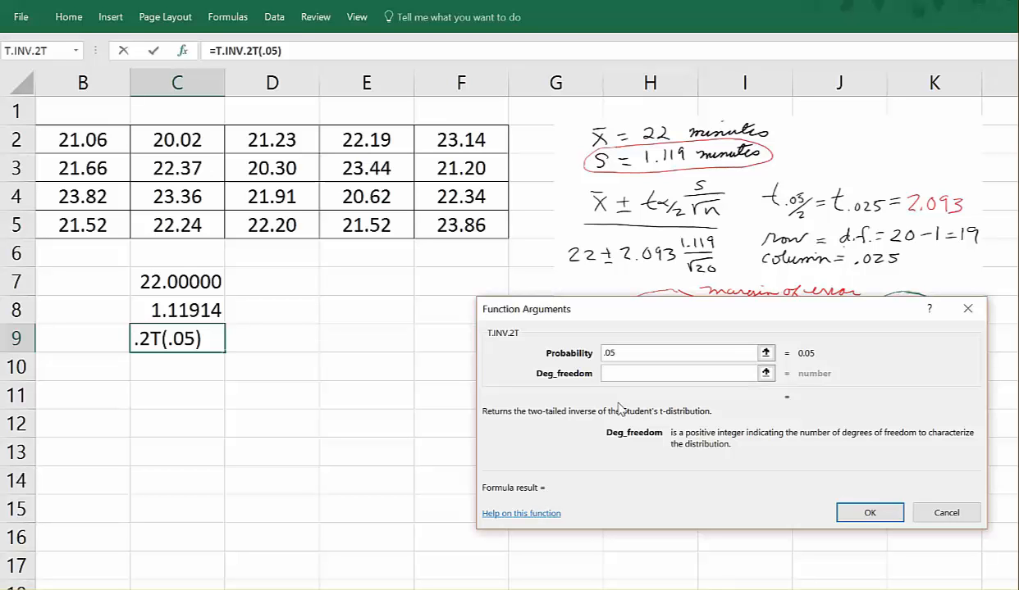
pyautogui.write('1')
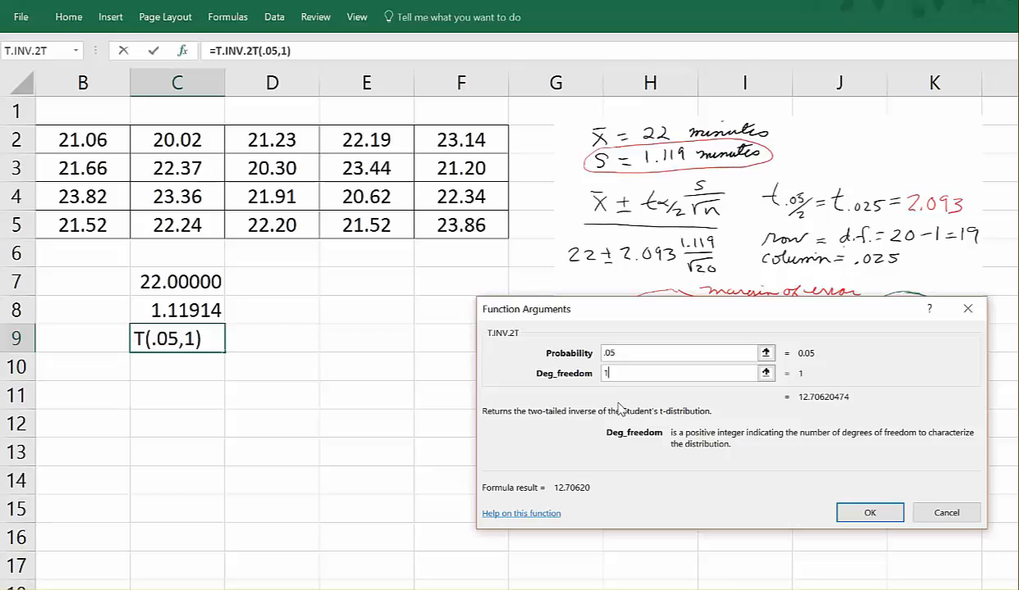
pyautogui.write('9')
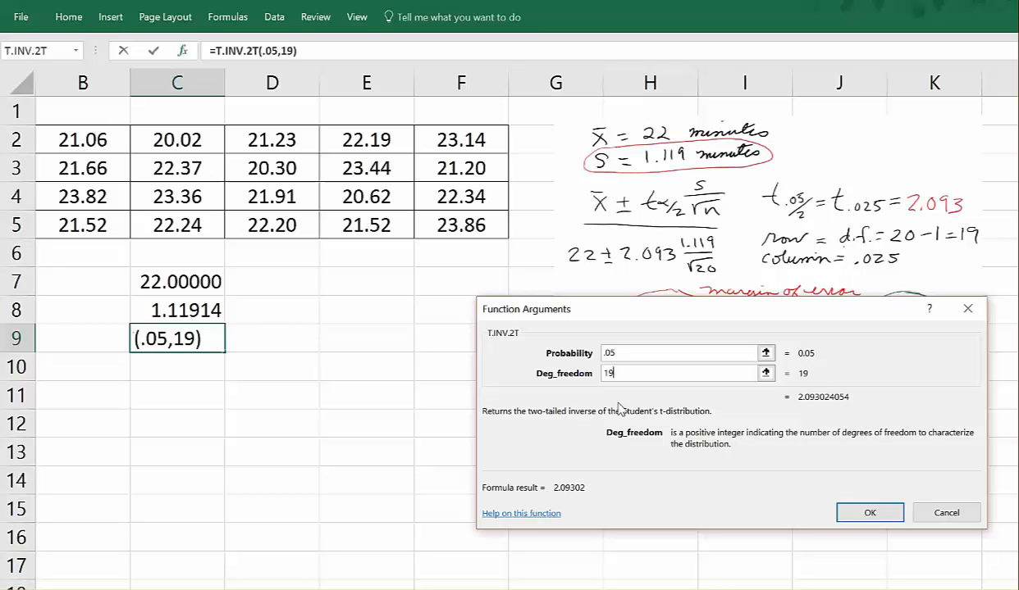
pyautogui.click(869, 513)
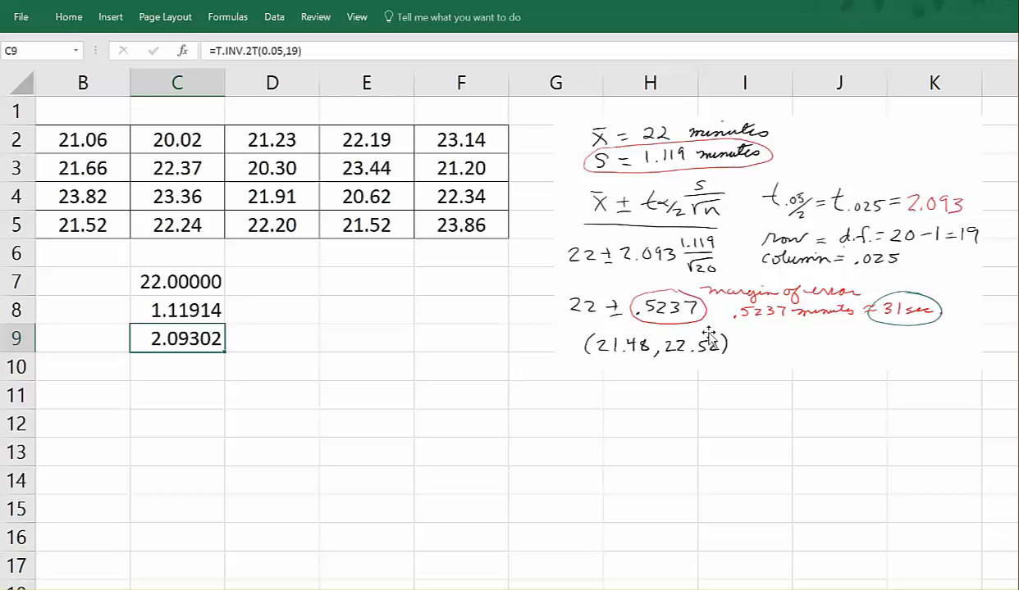
# Insert the statistical CONFIDENCE.T function in cell C10
pyautogui.click(195, 367)
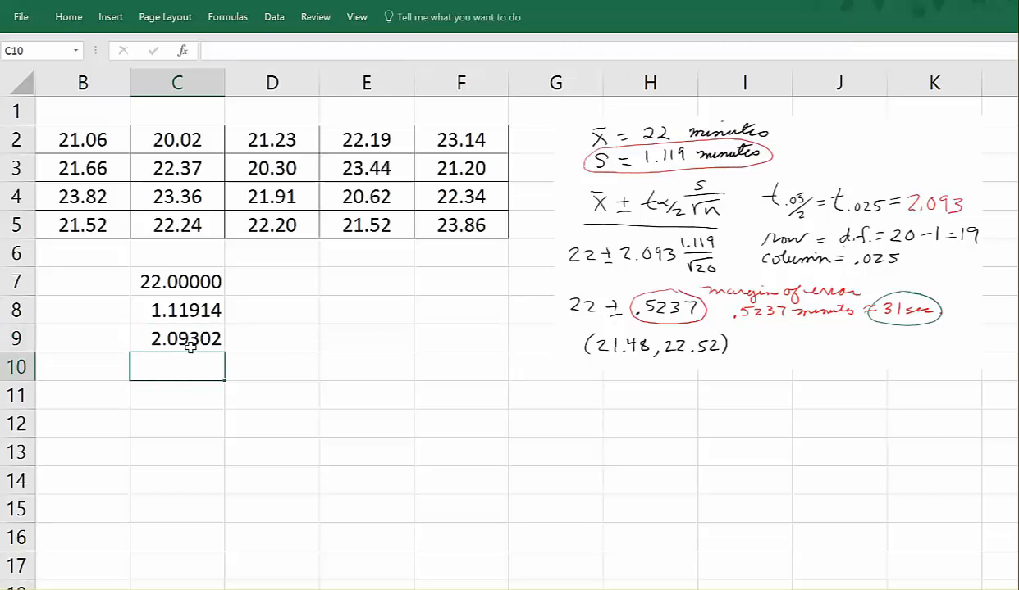
pyautogui.click(182, 50)
pyautogui.click(908, 450)
pyautogui.click(908, 450)
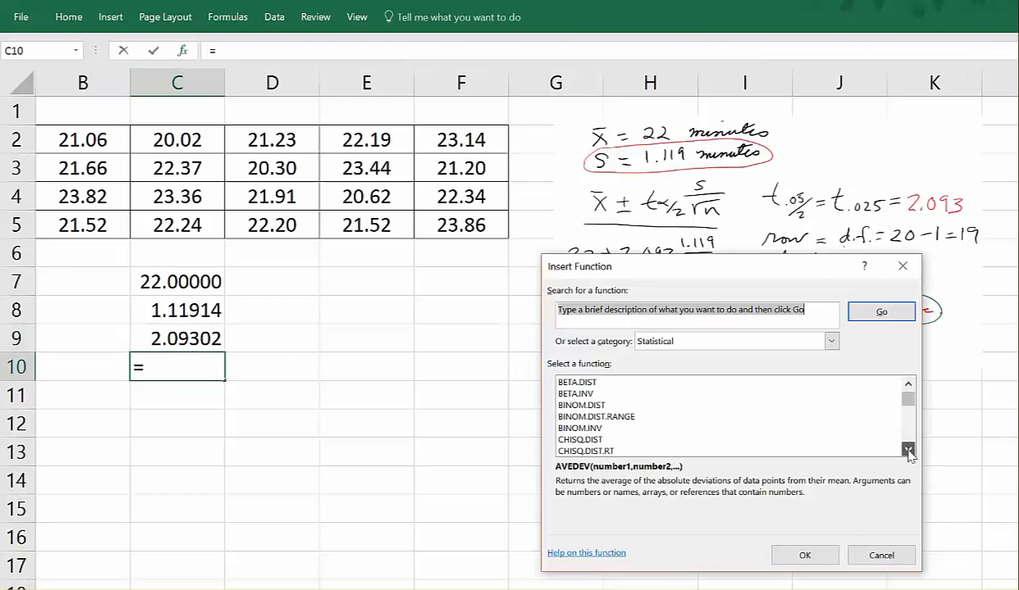
pyautogui.click(907, 450)
pyautogui.click(908, 450)
pyautogui.click(908, 450)
pyautogui.click(908, 450)
pyautogui.click(908, 451)
pyautogui.click(908, 450)
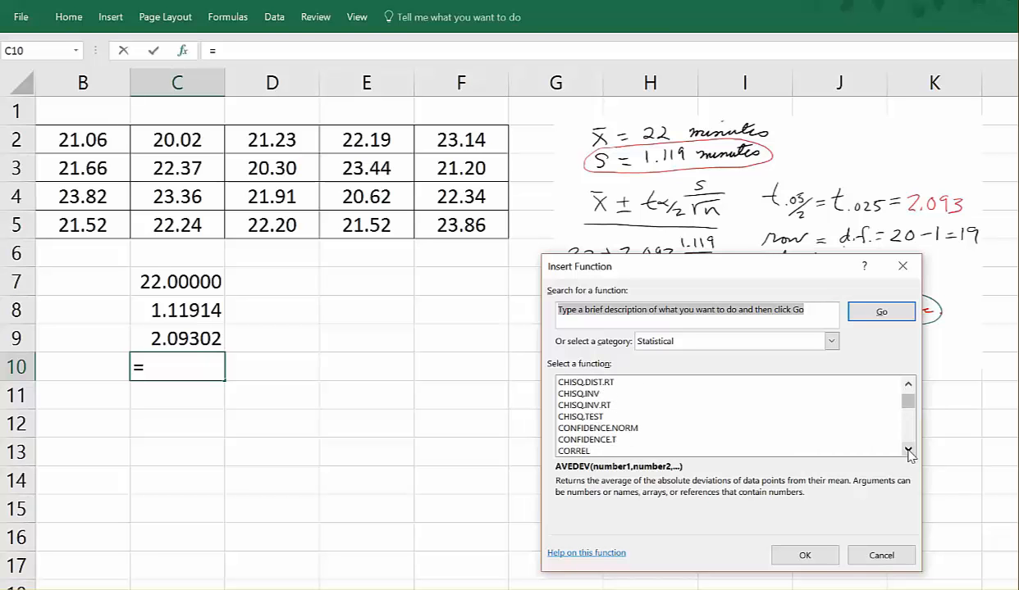
pyautogui.click(908, 451)
pyautogui.click(908, 450)
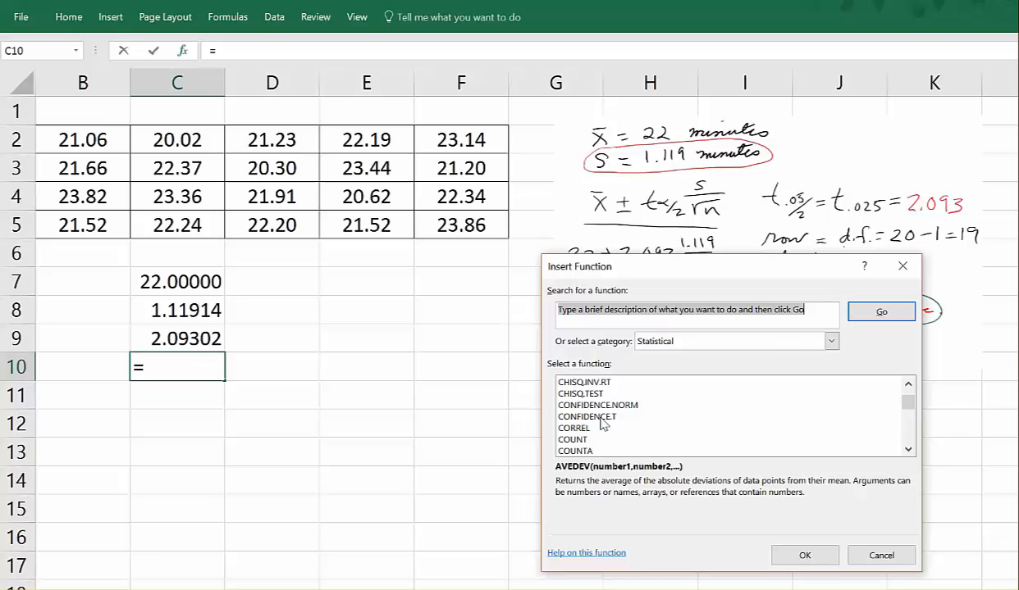
pyautogui.click(601, 418)
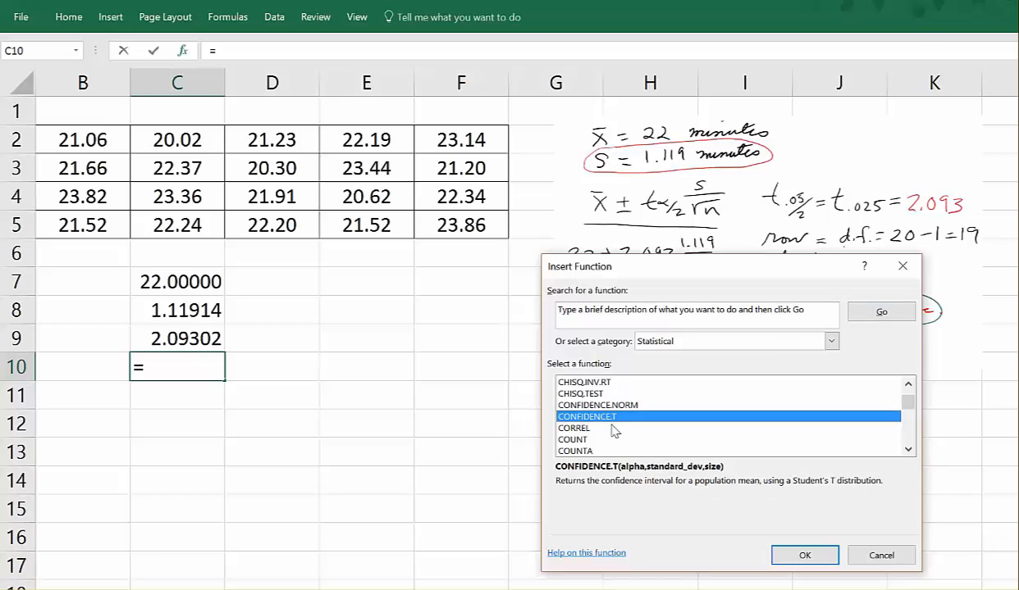
pyautogui.click(813, 557)
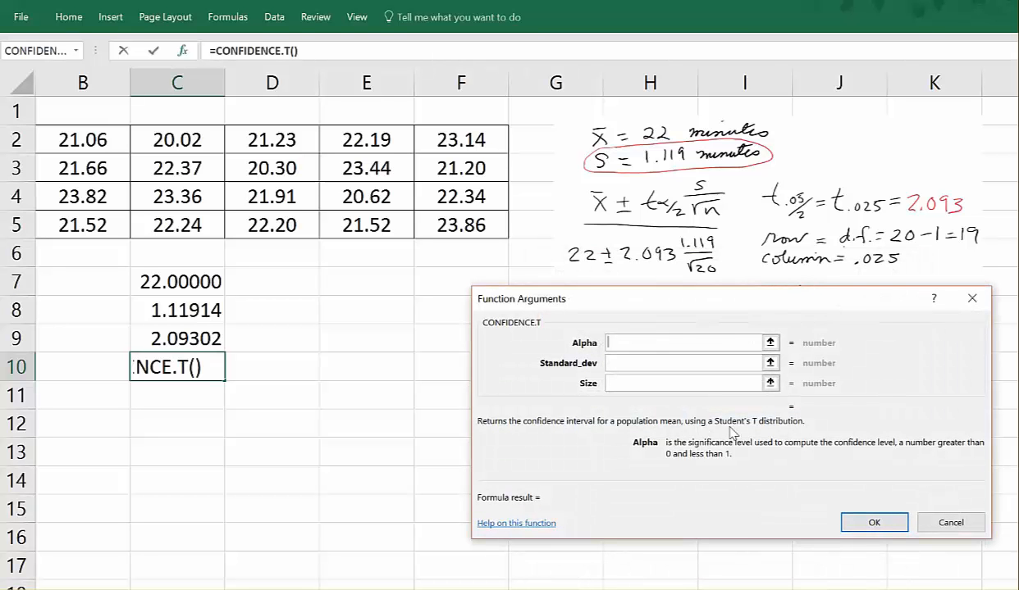
# Complete the margin of error formula in C10 with alpha .05, standard deviation 1.119 and sample size 20
pyautogui.write('.05')
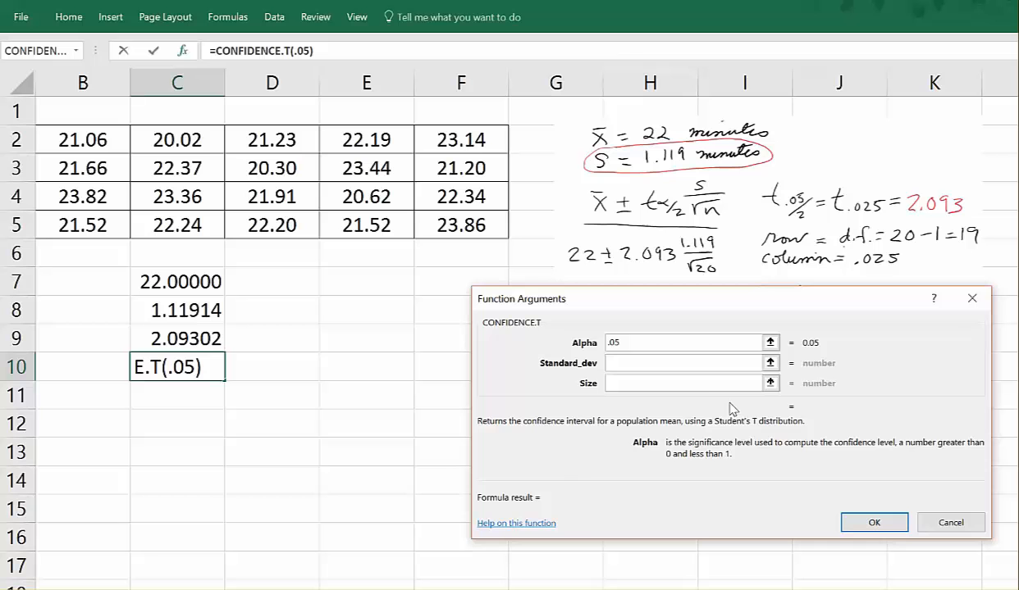
pyautogui.click(638, 364)
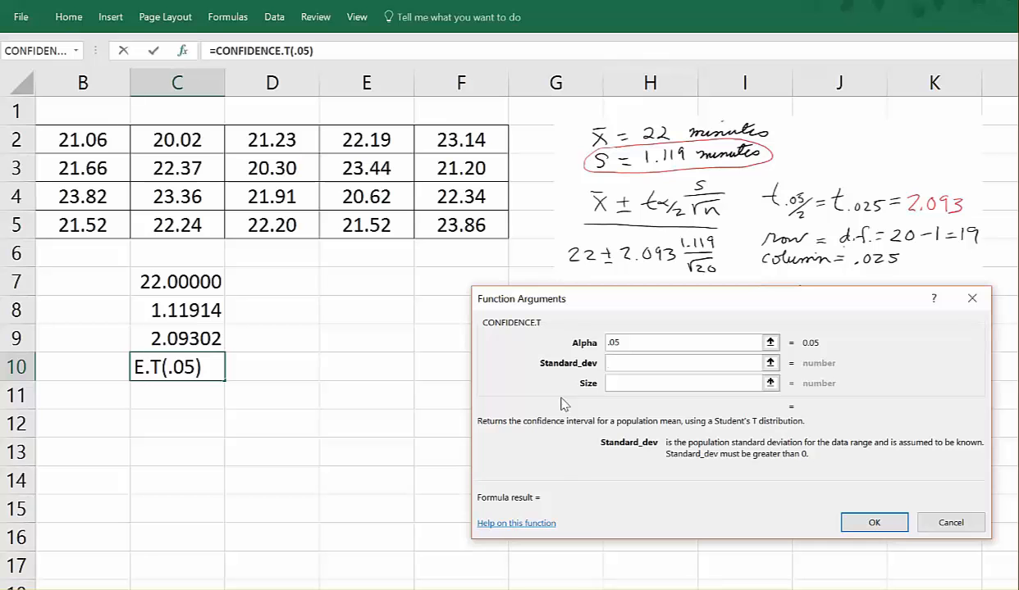
pyautogui.write('1')
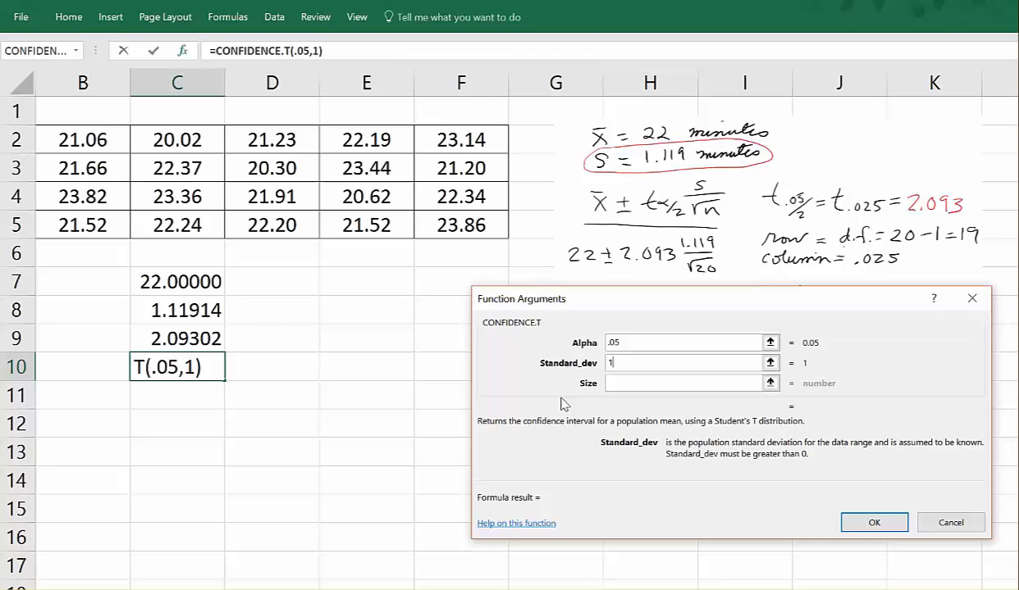
pyautogui.write('.119')
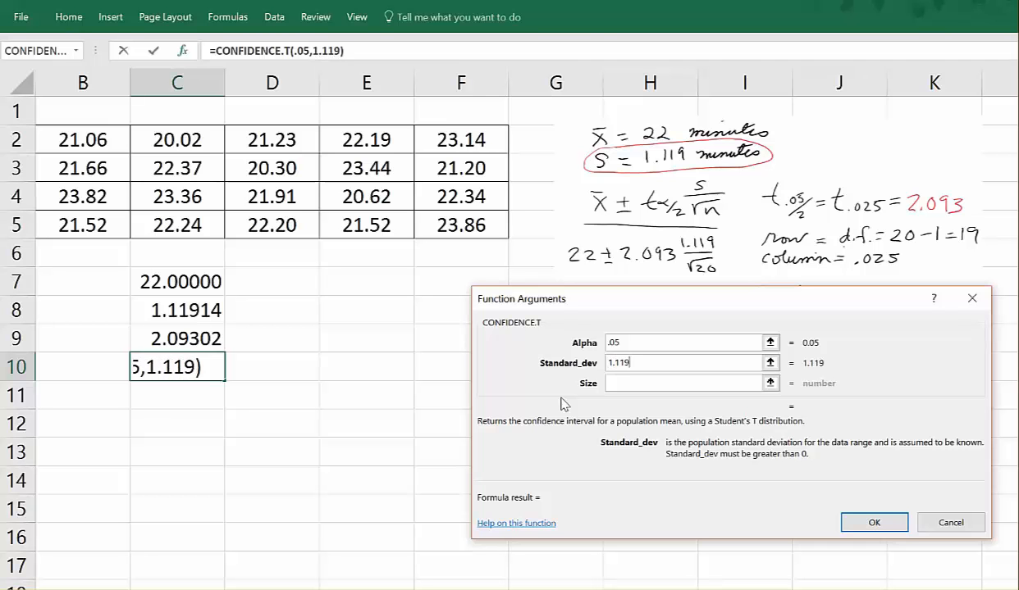
pyautogui.click(623, 387)
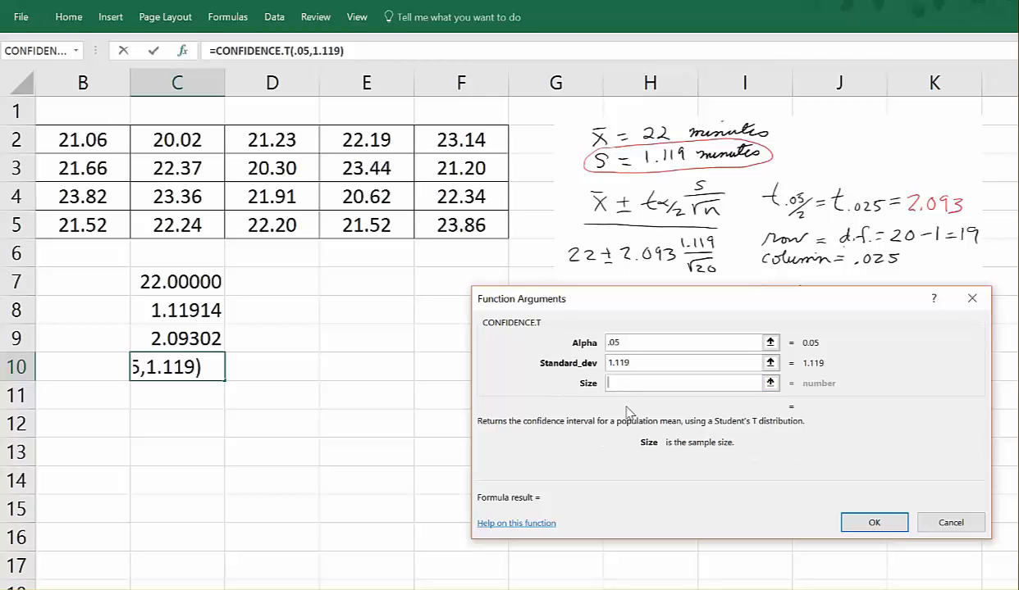
pyautogui.write('20')
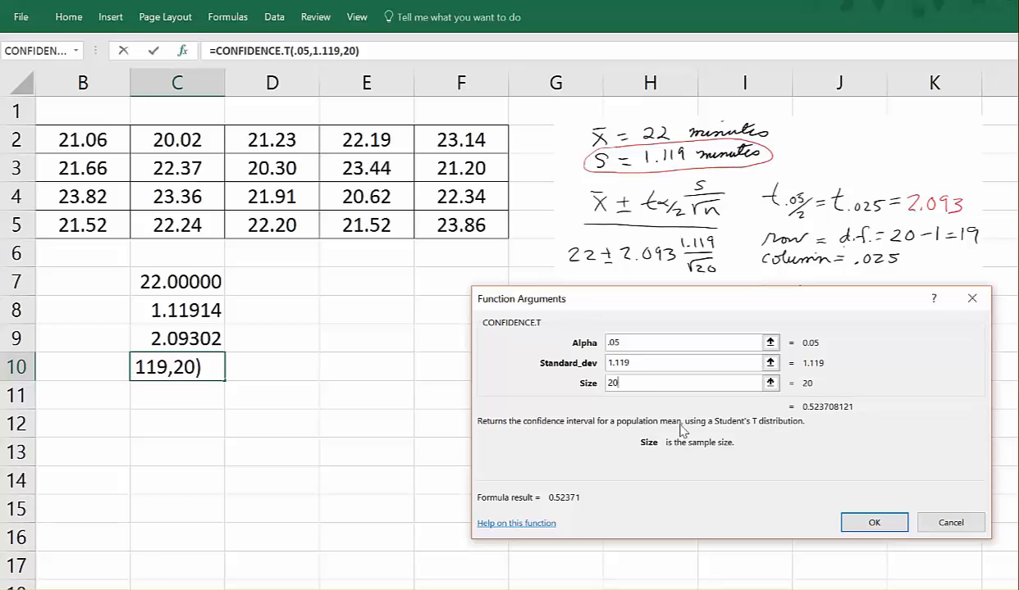
pyautogui.click(871, 525)
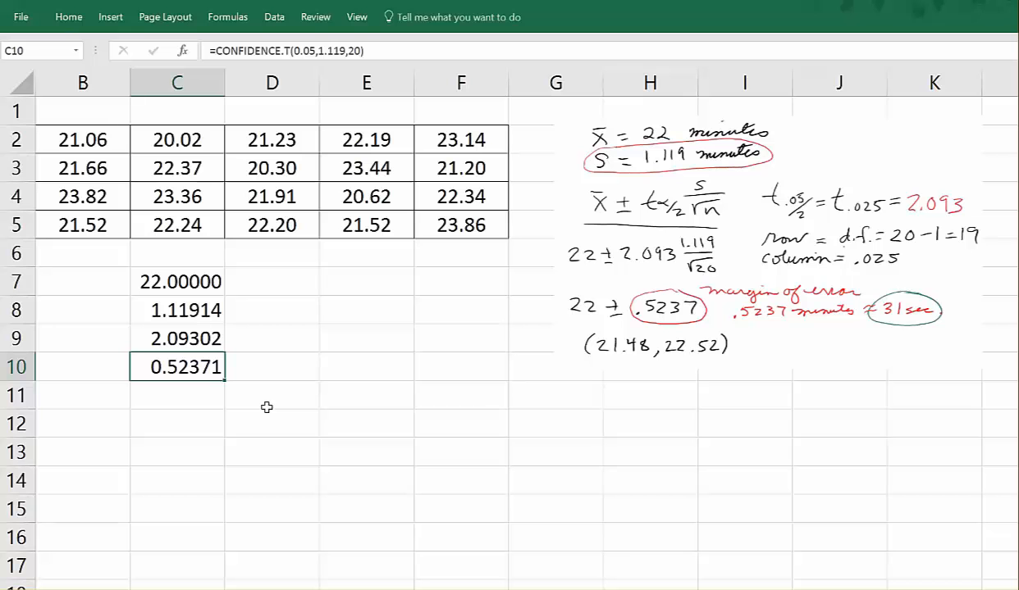
pyautogui.click(208, 338)
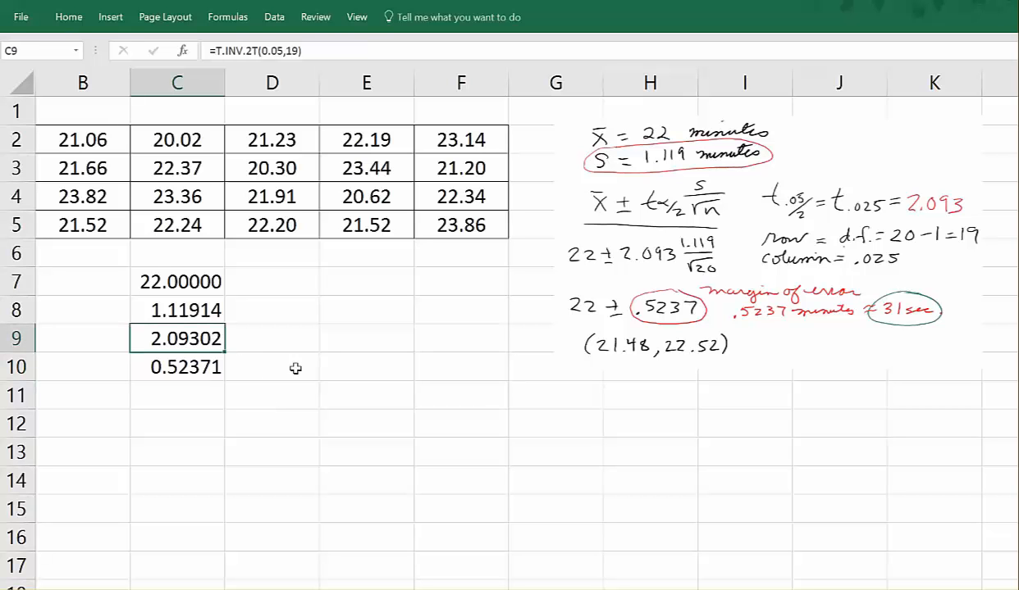